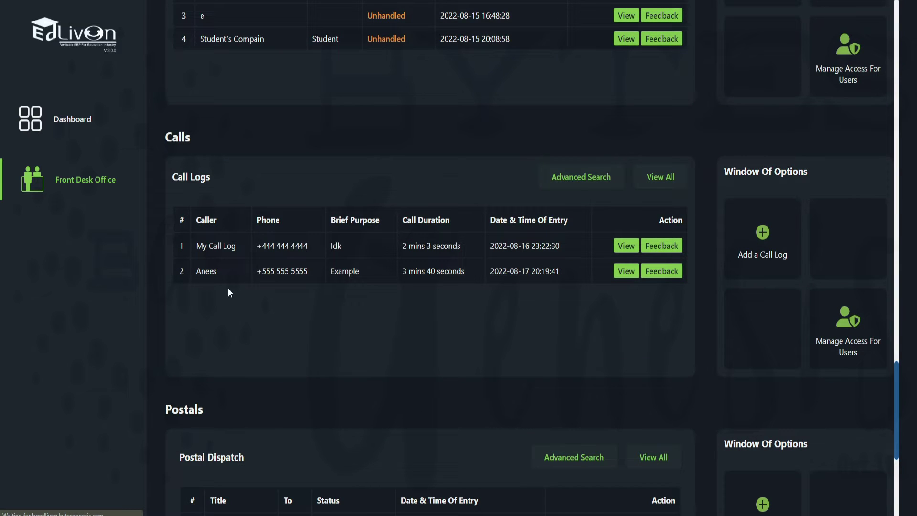
Open the dispatched postal record titled My Postal and submit the feedback "my incredible feedback." on it.
{"action": "scroll", "coordinate": [265, 287], "scroll_direction": "down", "scroll_amount": 7}
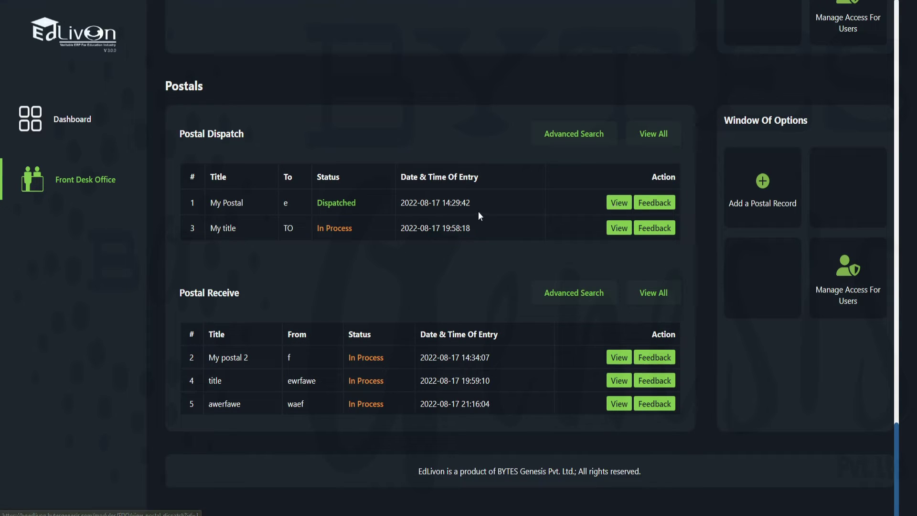
{"action": "left_click", "coordinate": [618, 204]}
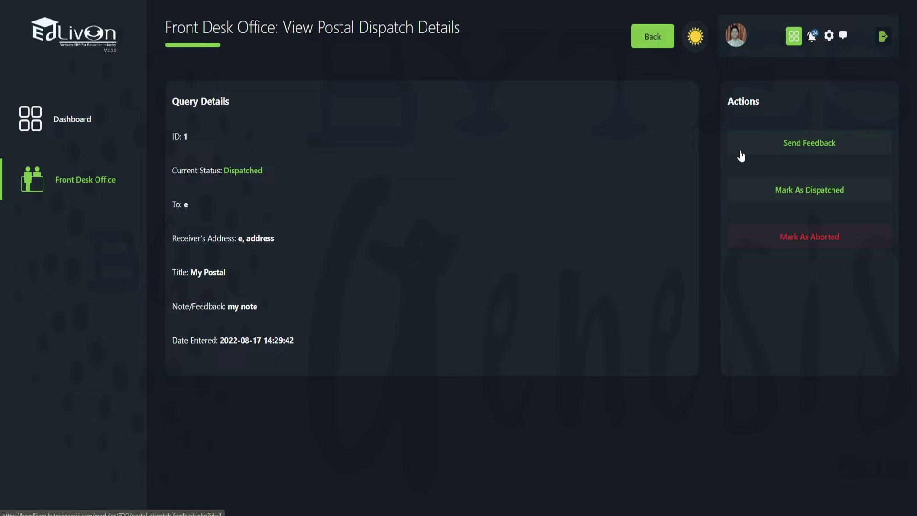
{"action": "left_click", "coordinate": [769, 150]}
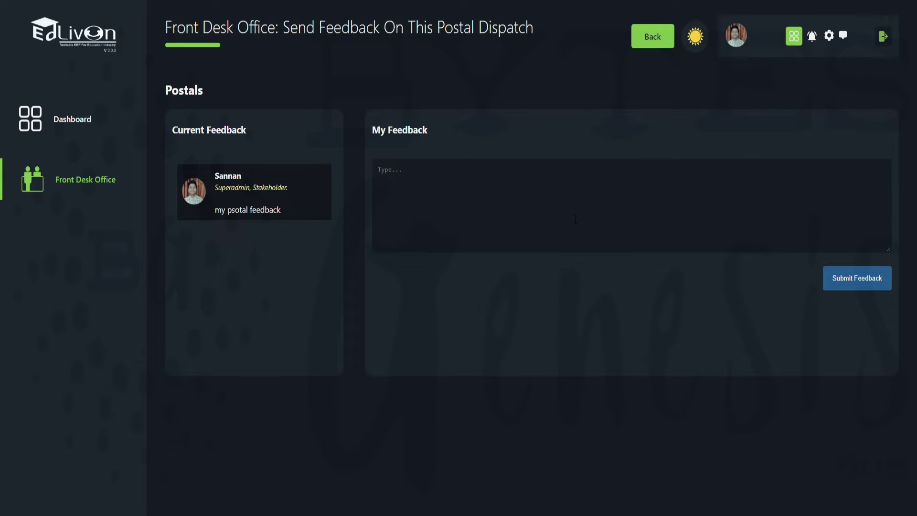
{"action": "type", "text": "my incredible feedback."}
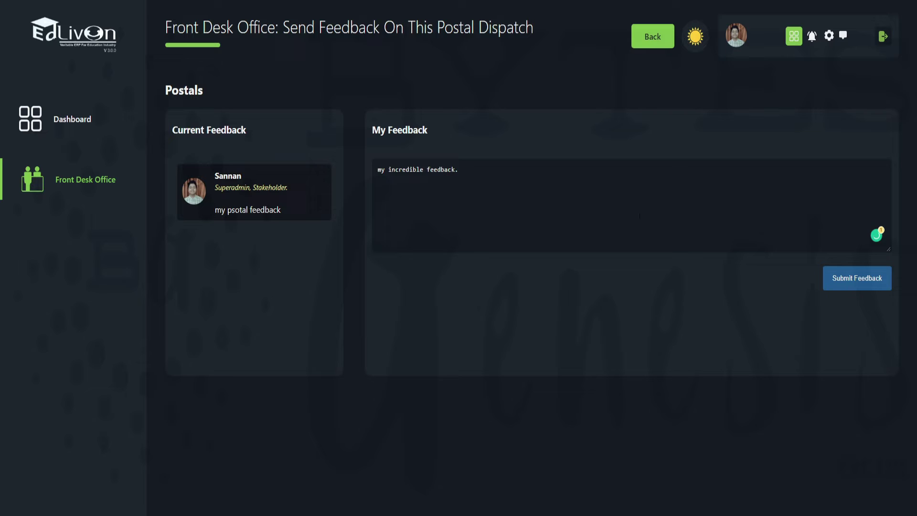
{"action": "left_click", "coordinate": [846, 281]}
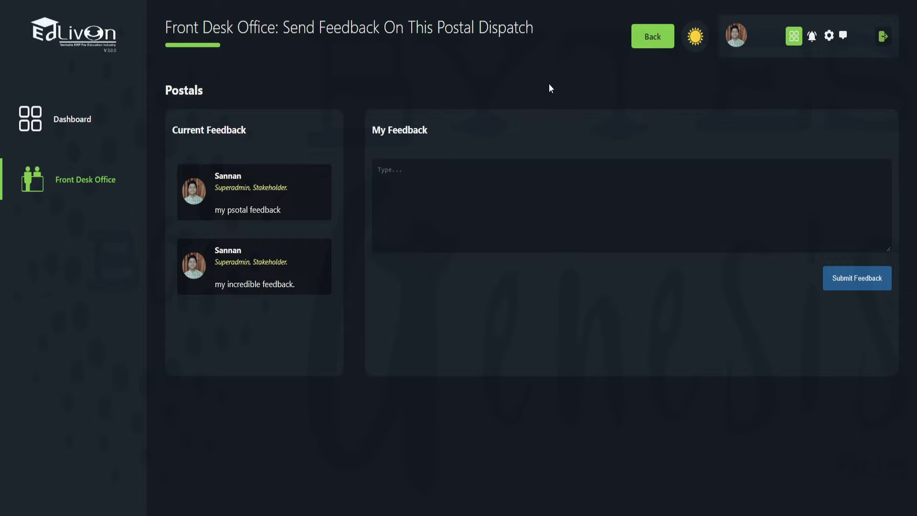
Return to the details of the My Postal dispatch and mark it as aborted.
{"action": "key", "text": "alt+Left"}
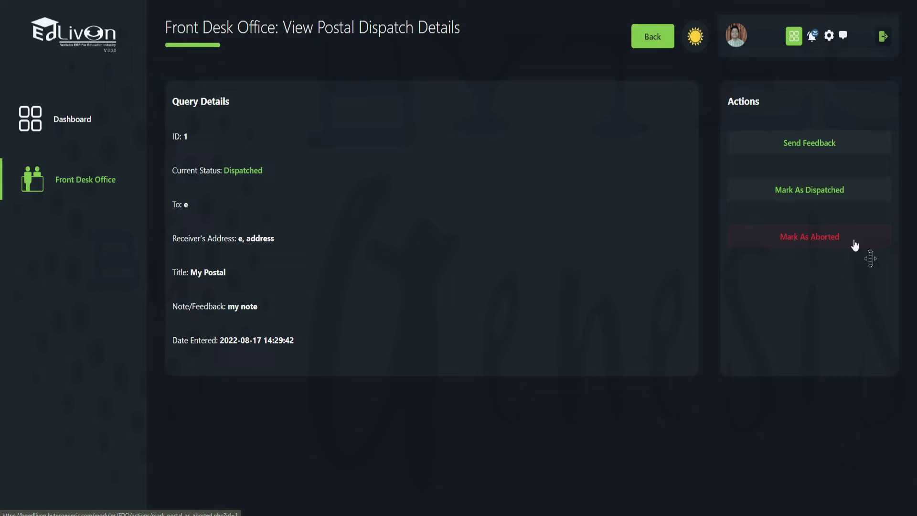
{"action": "left_click", "coordinate": [806, 243]}
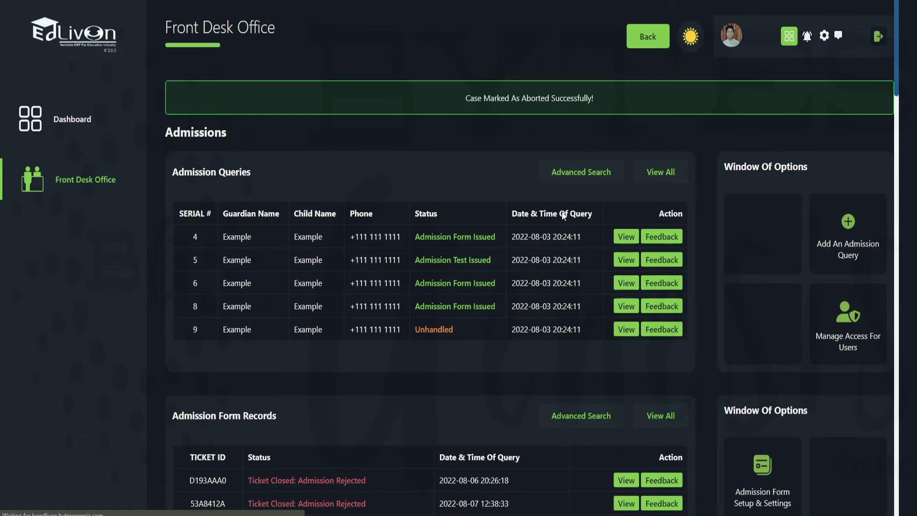
{"action": "scroll", "coordinate": [549, 199], "scroll_direction": "down", "scroll_amount": 1}
{"action": "scroll", "coordinate": [549, 199], "scroll_direction": "down", "scroll_amount": 15}
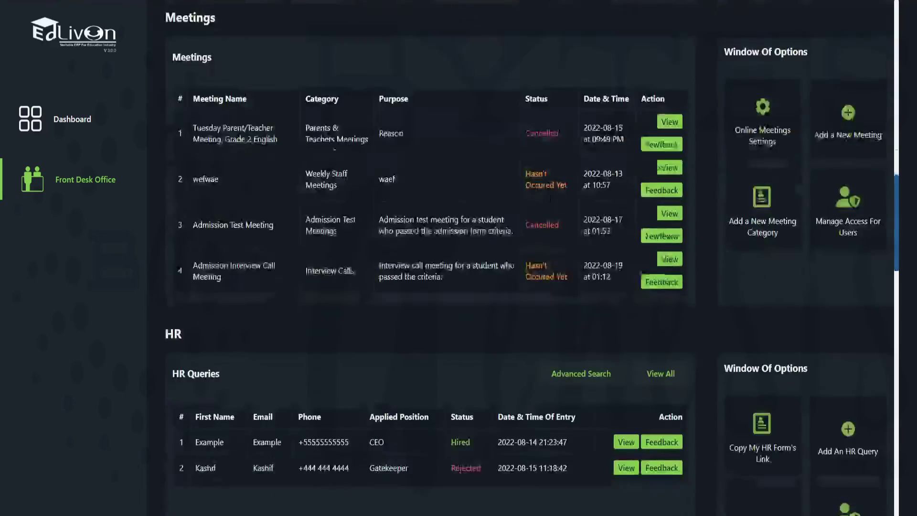
{"action": "scroll", "coordinate": [550, 199], "scroll_direction": "down", "scroll_amount": 20}
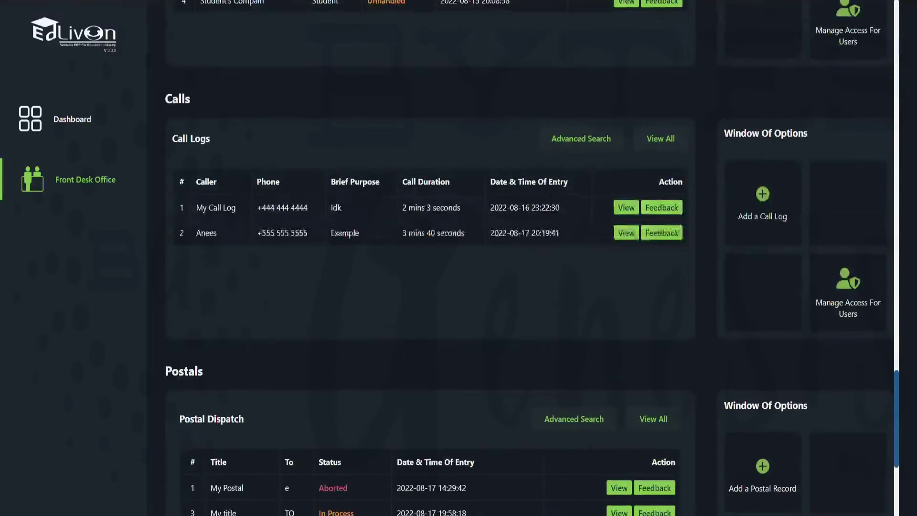
{"action": "scroll", "coordinate": [550, 198], "scroll_direction": "down", "scroll_amount": 1}
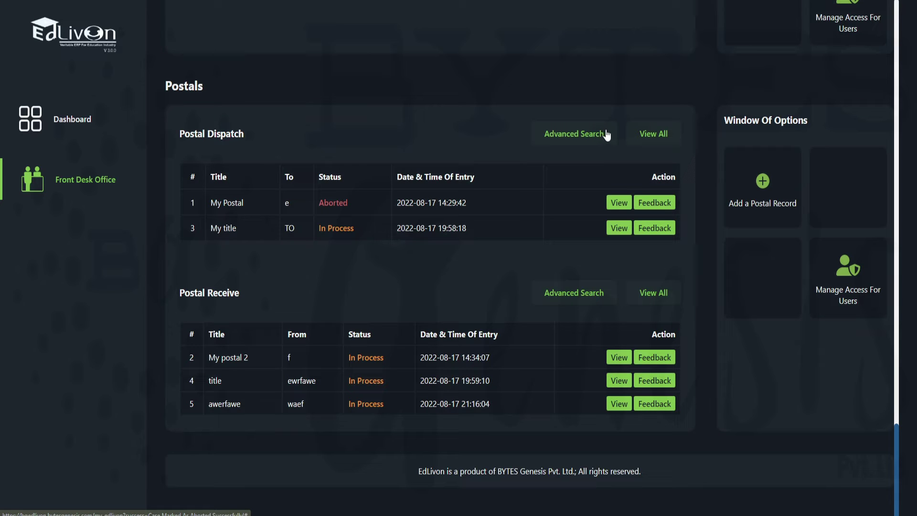
Run an advanced search of the Postal Dispatch records for "Aborted".
{"action": "left_click", "coordinate": [576, 139]}
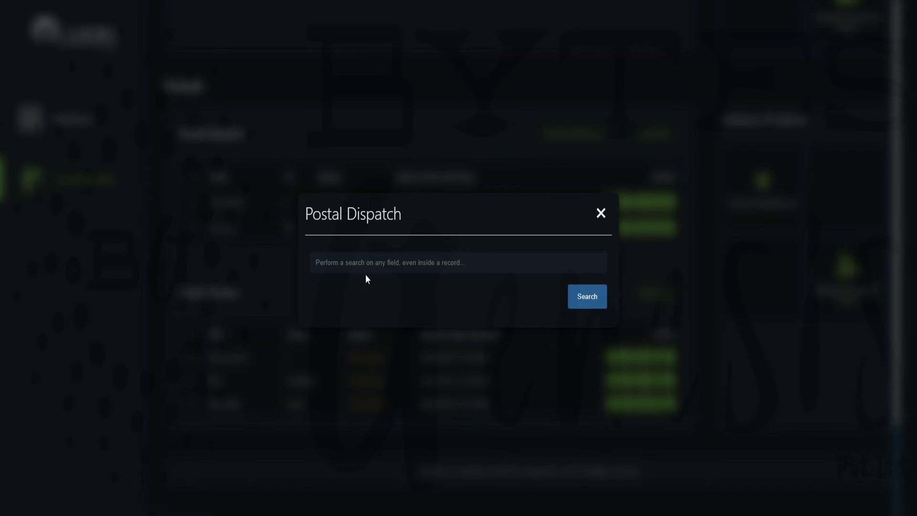
{"action": "left_click", "coordinate": [600, 214]}
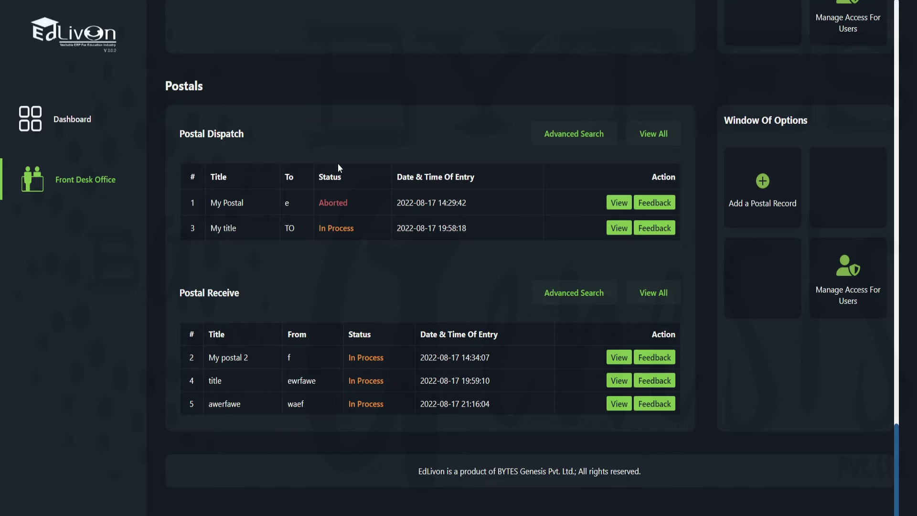
{"action": "left_click", "coordinate": [546, 134]}
{"action": "left_click", "coordinate": [444, 262]}
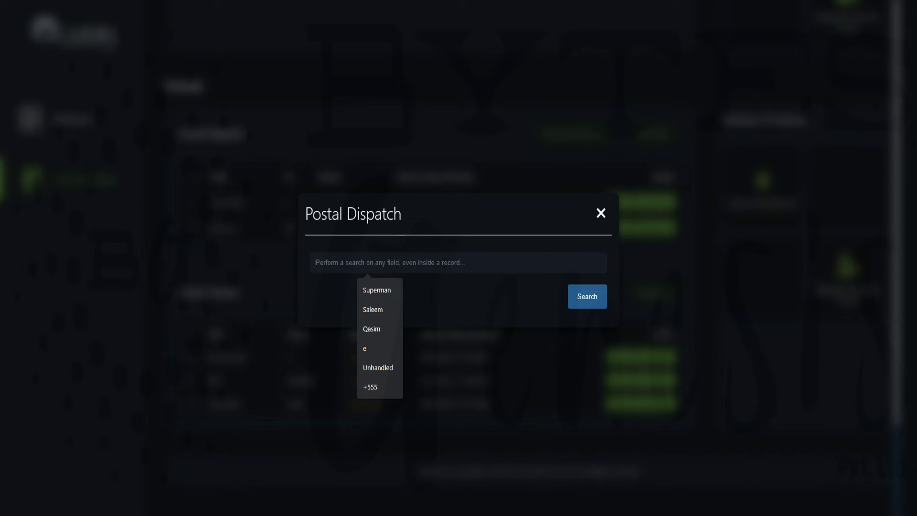
{"action": "type", "text": "Aborted"}
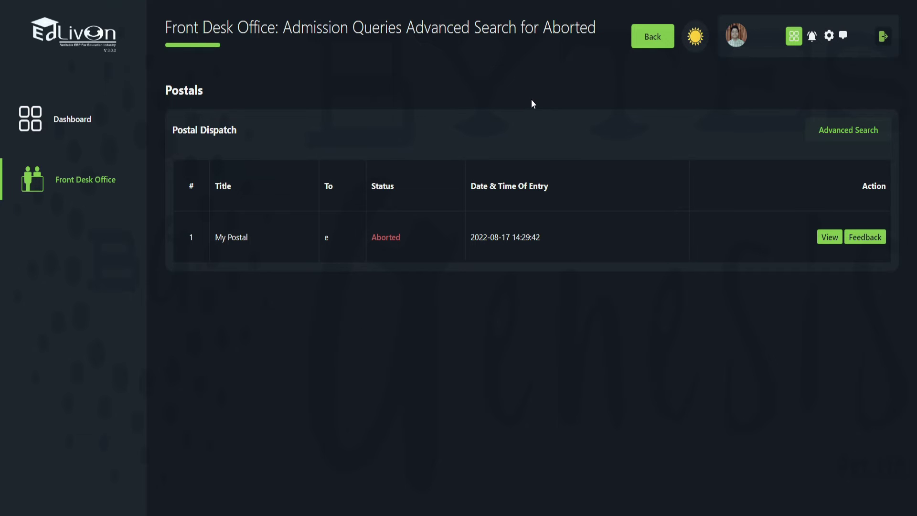
Examine the sender and sender's address in the details of the Postal Receive record named "title".
{"action": "scroll", "coordinate": [511, 143], "scroll_direction": "down", "scroll_amount": 10}
{"action": "scroll", "coordinate": [511, 142], "scroll_direction": "down", "scroll_amount": 20}
{"action": "scroll", "coordinate": [511, 142], "scroll_direction": "down", "scroll_amount": 10}
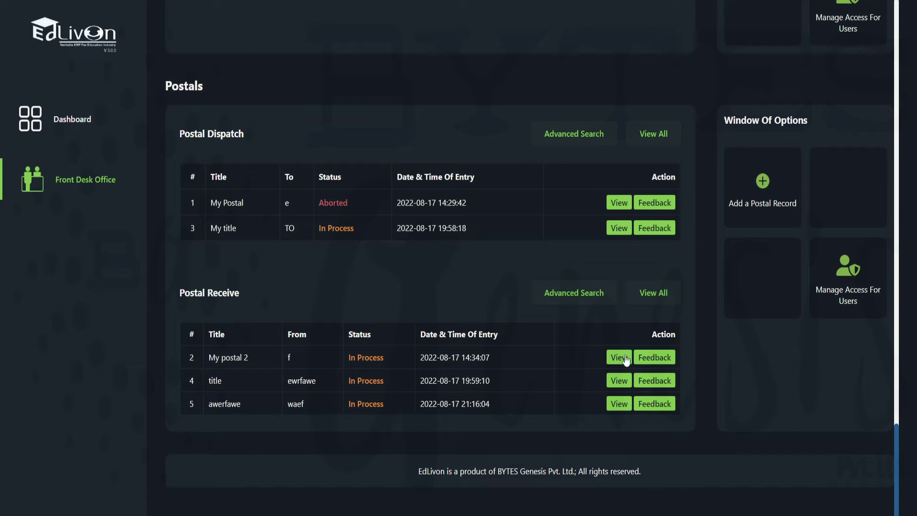
{"action": "left_click", "coordinate": [618, 386]}
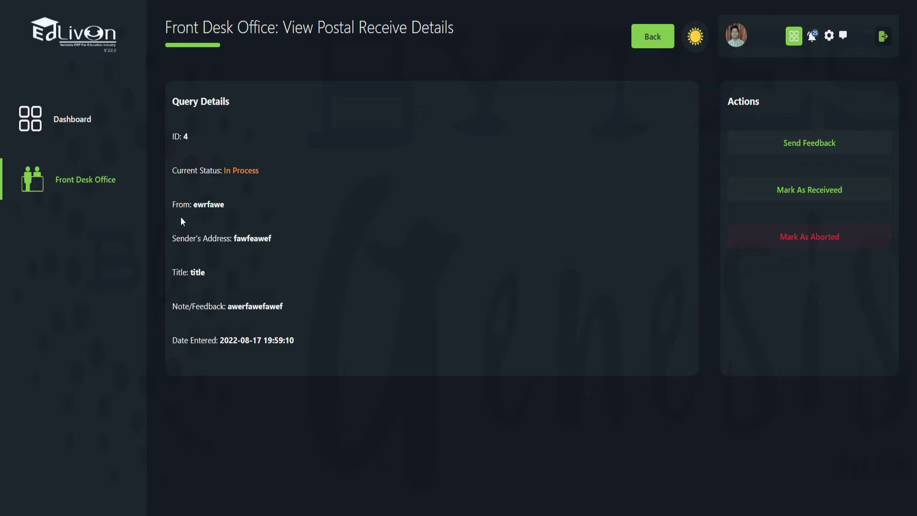
{"action": "left_click_drag", "start_coordinate": [173, 205], "coordinate": [261, 205]}
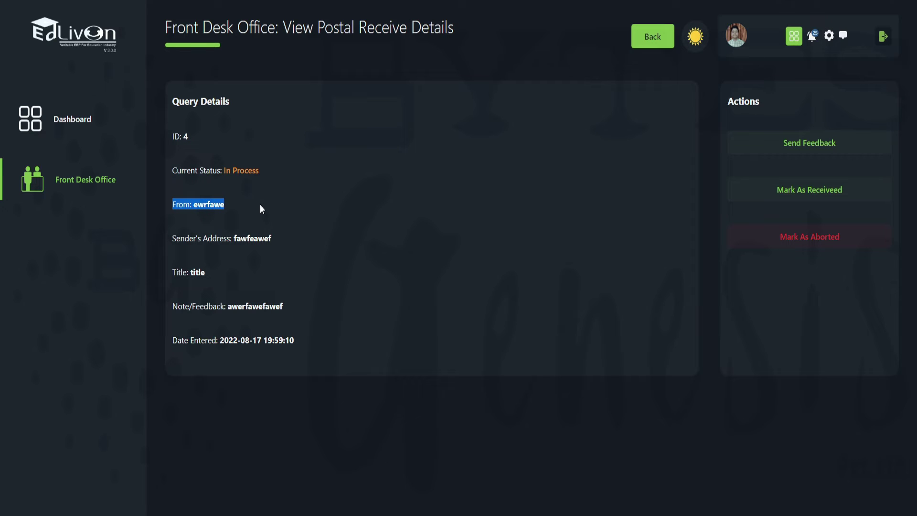
{"action": "left_click", "coordinate": [243, 225]}
{"action": "left_click_drag", "start_coordinate": [172, 242], "coordinate": [309, 239]}
{"action": "left_click", "coordinate": [336, 242]}
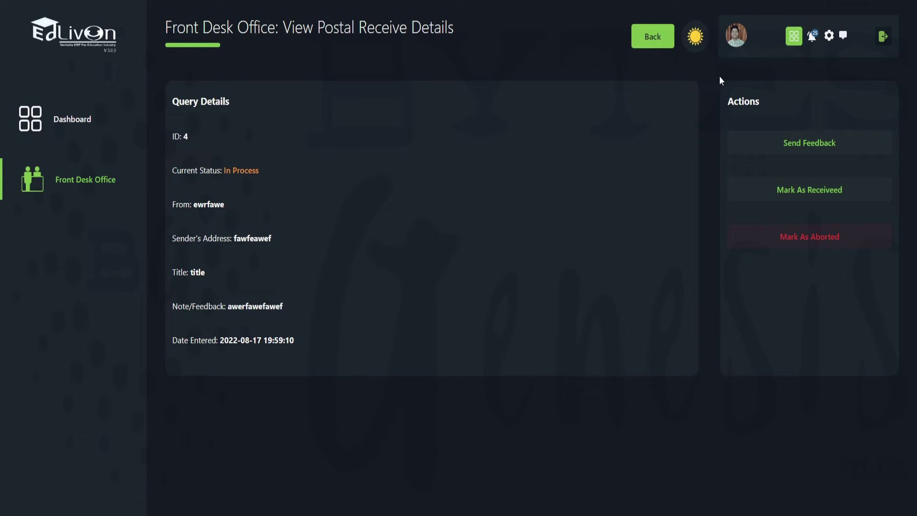
{"action": "left_click", "coordinate": [651, 42]}
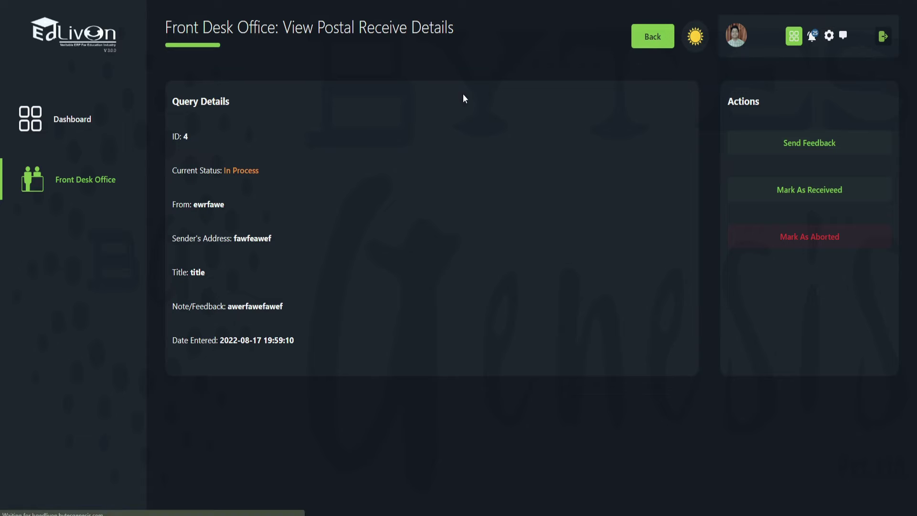
Return to the Postals section and view the full list of Postal Receive records.
{"action": "scroll", "coordinate": [468, 110], "scroll_direction": "down", "scroll_amount": 13}
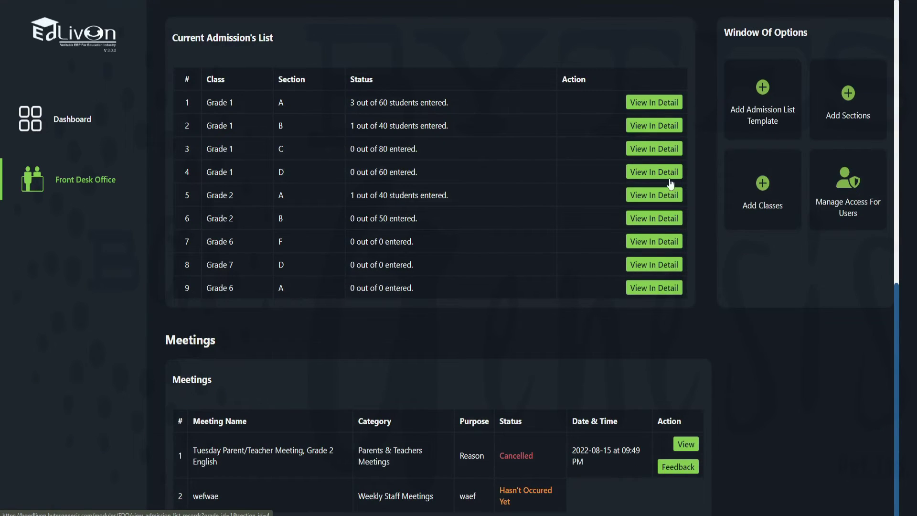
{"action": "scroll", "coordinate": [557, 281], "scroll_direction": "down", "scroll_amount": 20}
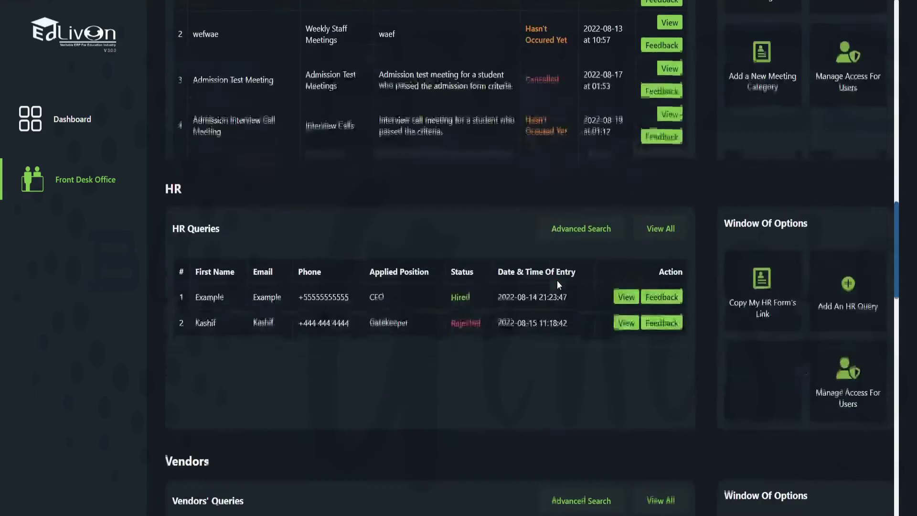
{"action": "scroll", "coordinate": [558, 282], "scroll_direction": "down", "scroll_amount": 15}
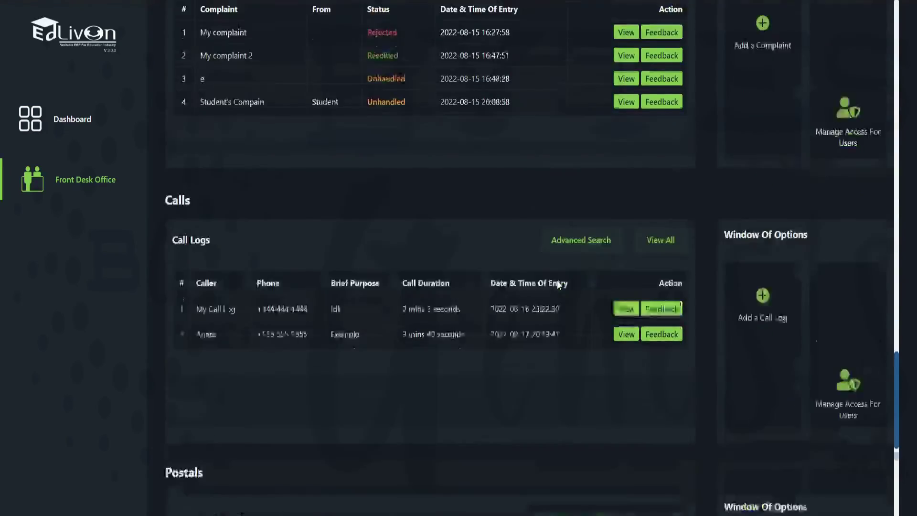
{"action": "scroll", "coordinate": [557, 281], "scroll_direction": "down", "scroll_amount": 1}
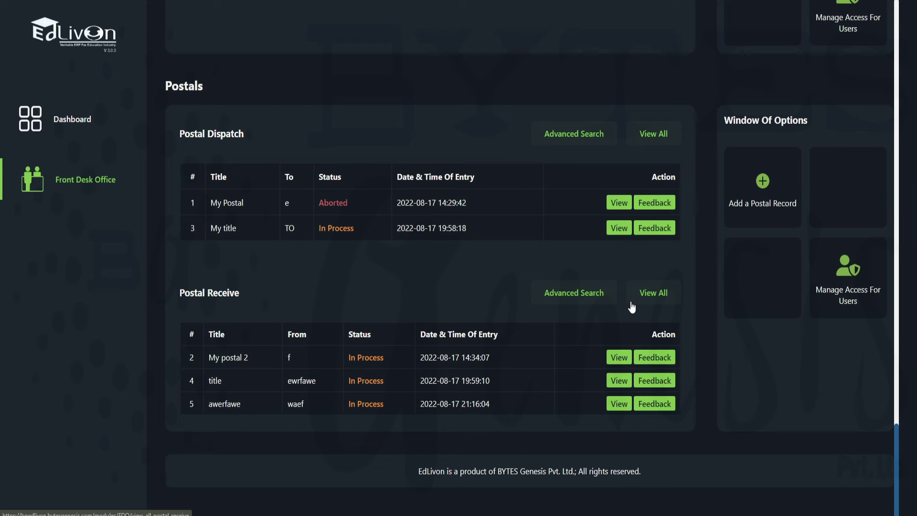
{"action": "left_click", "coordinate": [668, 294]}
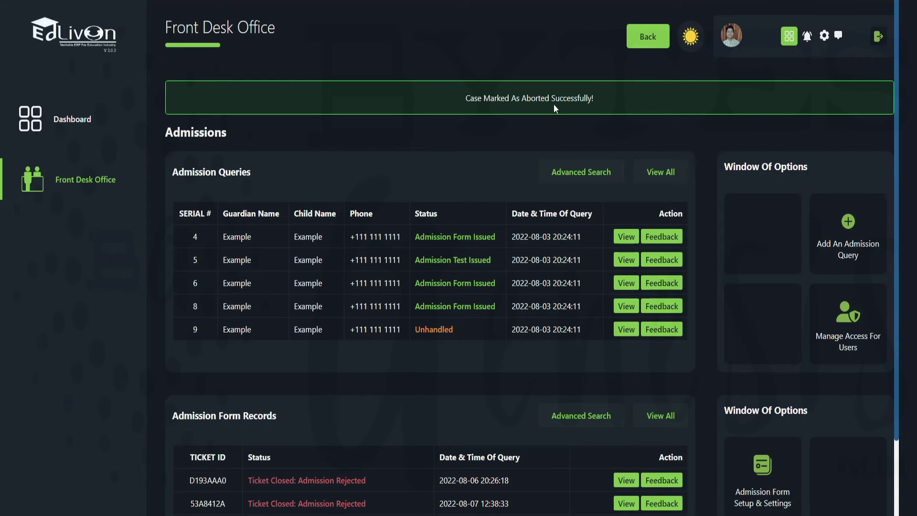
Start a new postal record titled "My Record 3" with Receive as its postal type.
{"action": "scroll", "coordinate": [566, 190], "scroll_direction": "down", "scroll_amount": 2}
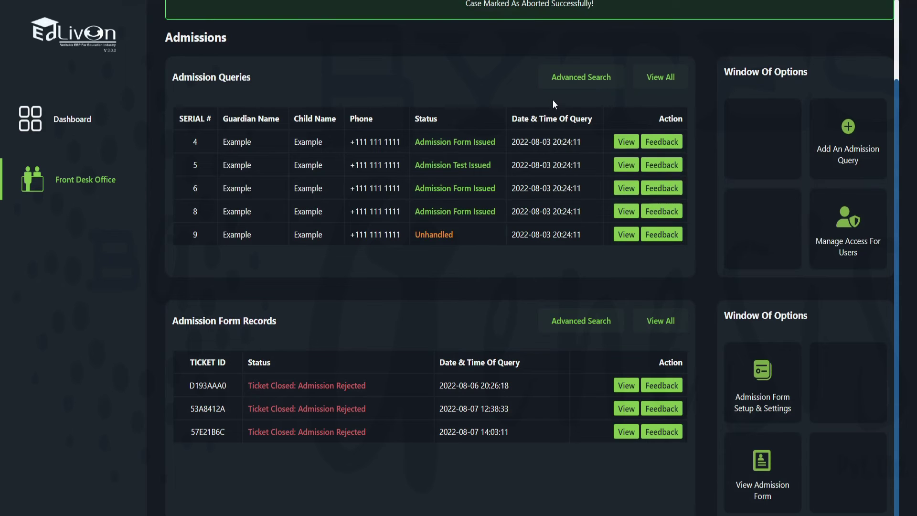
{"action": "scroll", "coordinate": [570, 192], "scroll_direction": "down", "scroll_amount": 10}
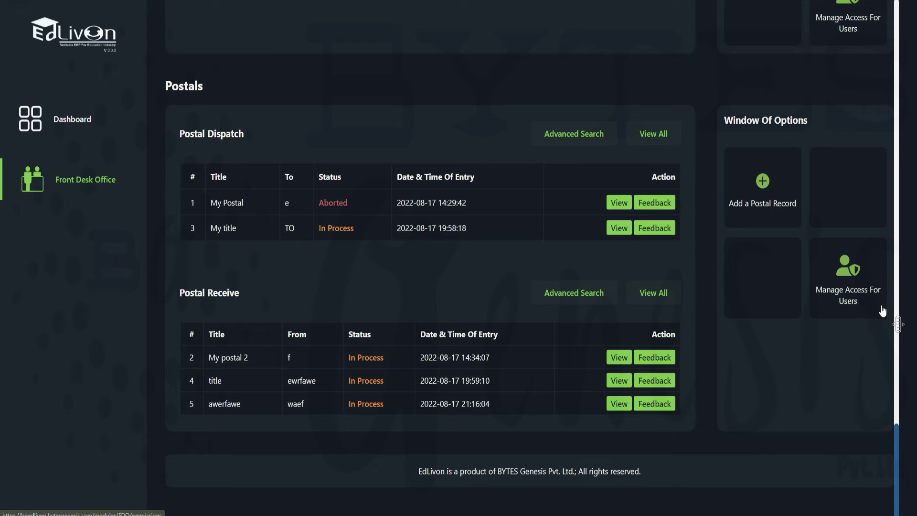
{"action": "left_click", "coordinate": [767, 196]}
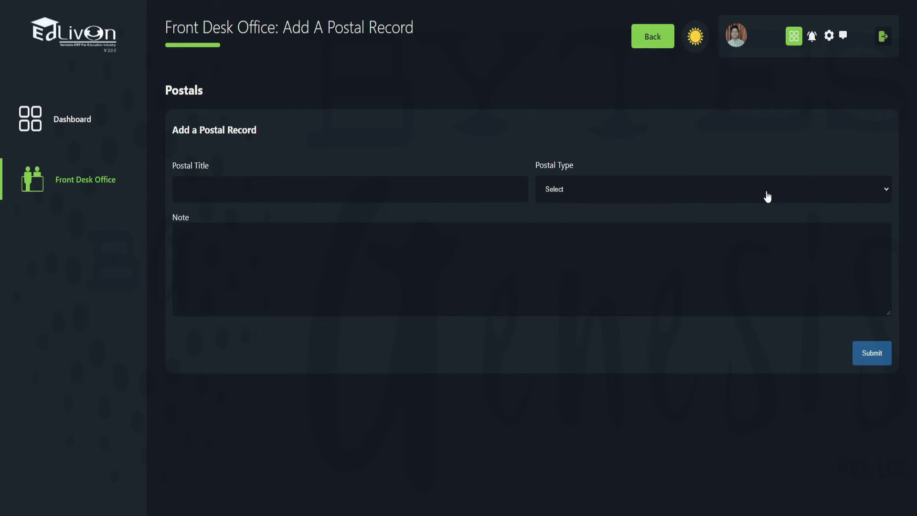
{"action": "left_click", "coordinate": [459, 192]}
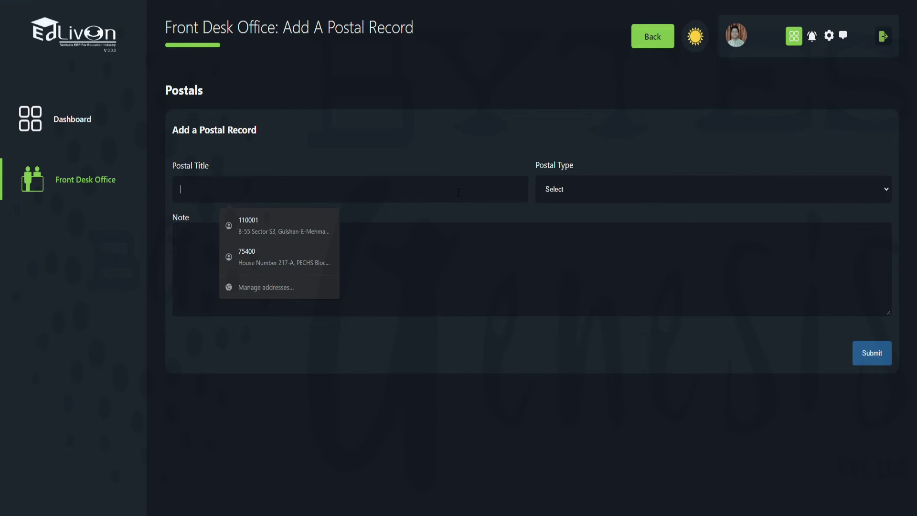
{"action": "type", "text": "M"}
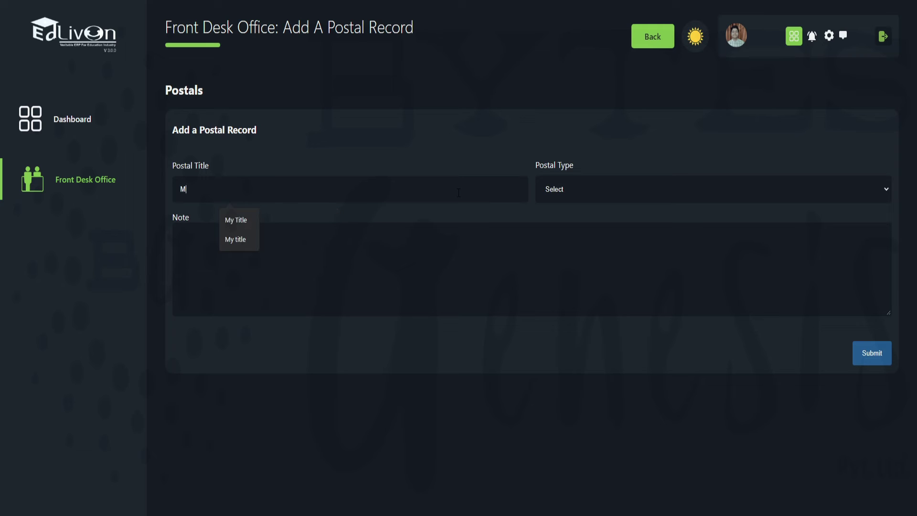
{"action": "type", "text": "y Record 3"}
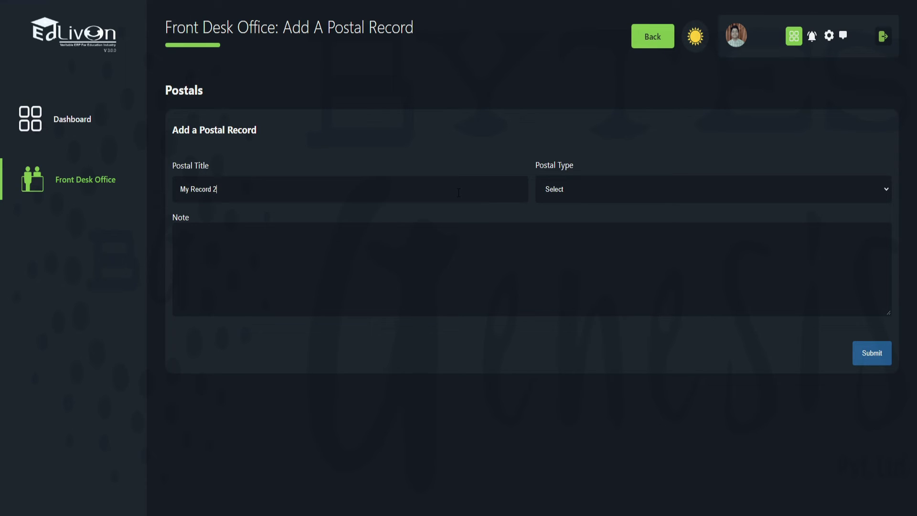
{"action": "left_click", "coordinate": [600, 182]}
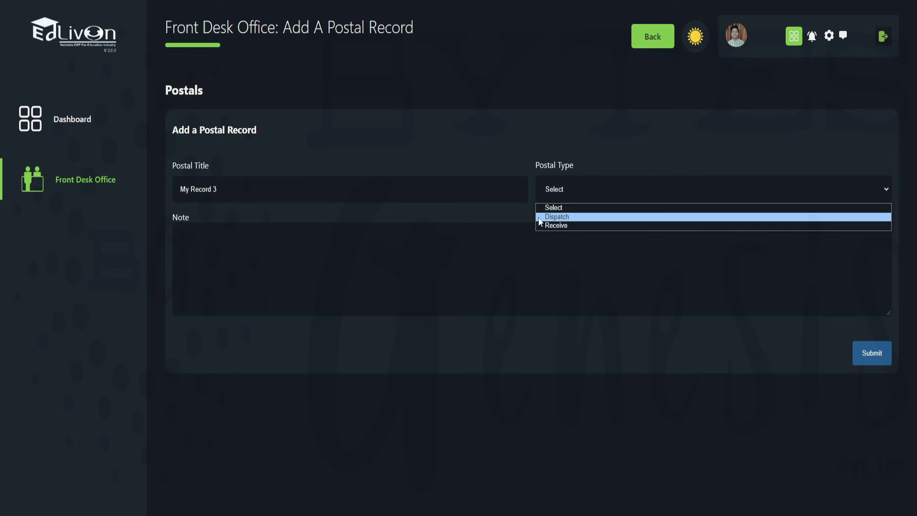
{"action": "left_click", "coordinate": [556, 226]}
Fill in the record's From field with the sender's name followed by "From Example Company Ltd.".
{"action": "left_click", "coordinate": [392, 240]}
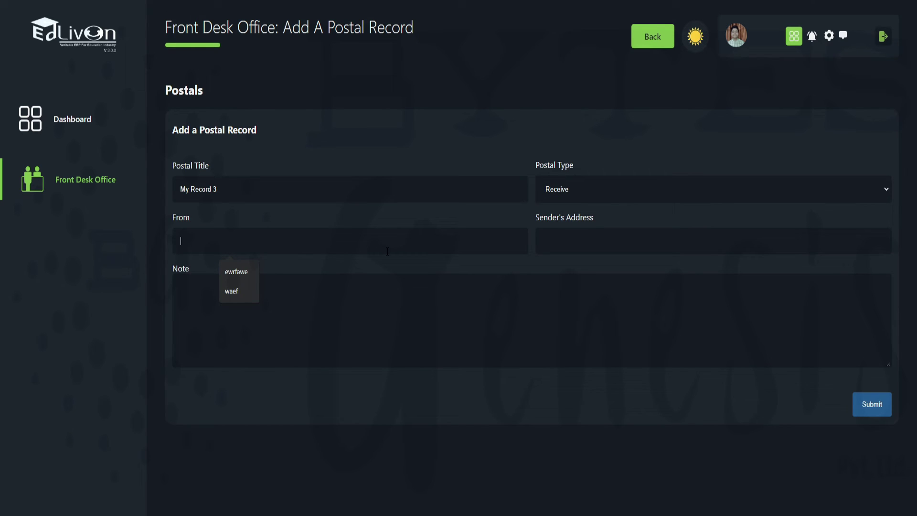
{"action": "type", "text": "Ahsa"}
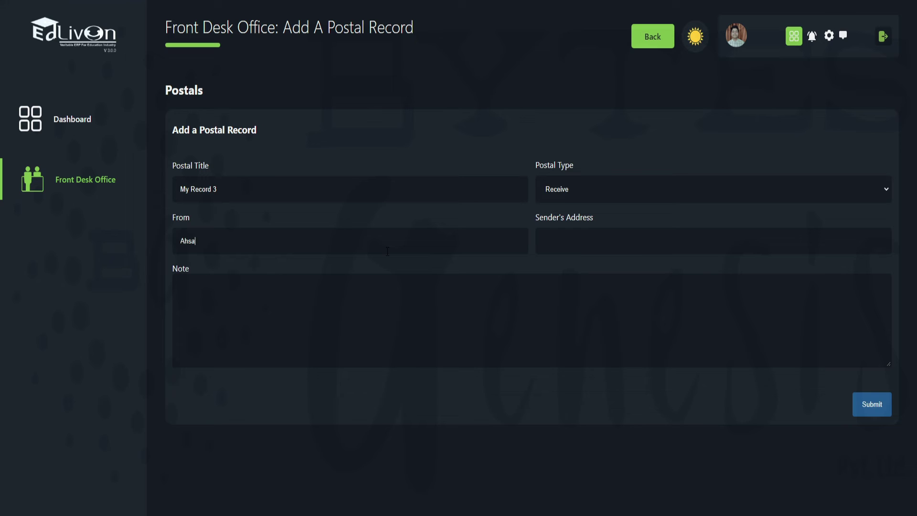
{"action": "type", "text": "n From Example Company Ltd."}
Fill in the sender's address for the new postal record.
{"action": "left_click", "coordinate": [606, 238]}
{"action": "type", "text": "Exampl"}
{"action": "key", "text": "BackSpace"}
{"action": "key", "text": "BackSpace"}
{"action": "key", "text": "BackSpace"}
{"action": "key", "text": "BackSpace"}
{"action": "key", "text": "BackSpace"}
{"action": "key", "text": "BackSpace"}
{"action": "type", "text": "Example A"}
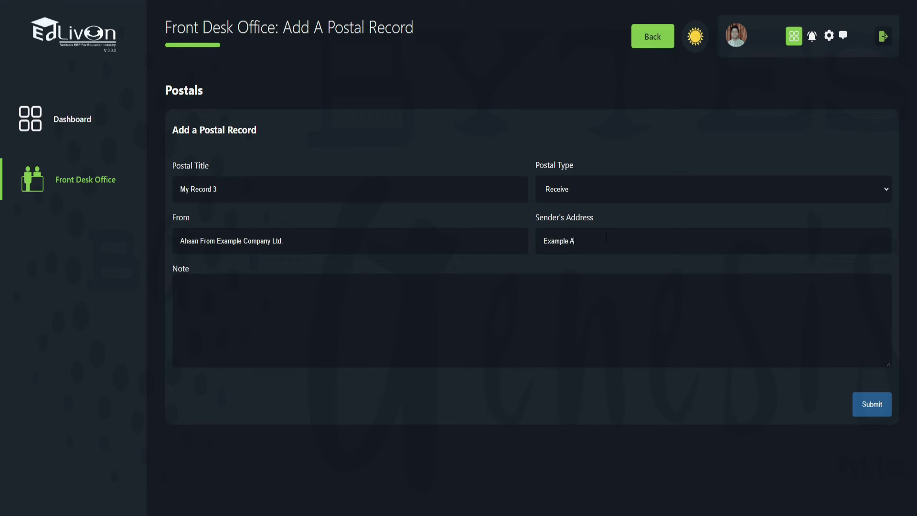
{"action": "type", "text": "ddress, etc,"}
{"action": "type", "text": " etc"}
Enter the note "example, example, exampls are great." and submit the new postal record.
{"action": "type", "text": "example,"}
{"action": "type", "text": " x"}
{"action": "key", "text": "BackSpace"}
{"action": "type", "text": "example, examp"}
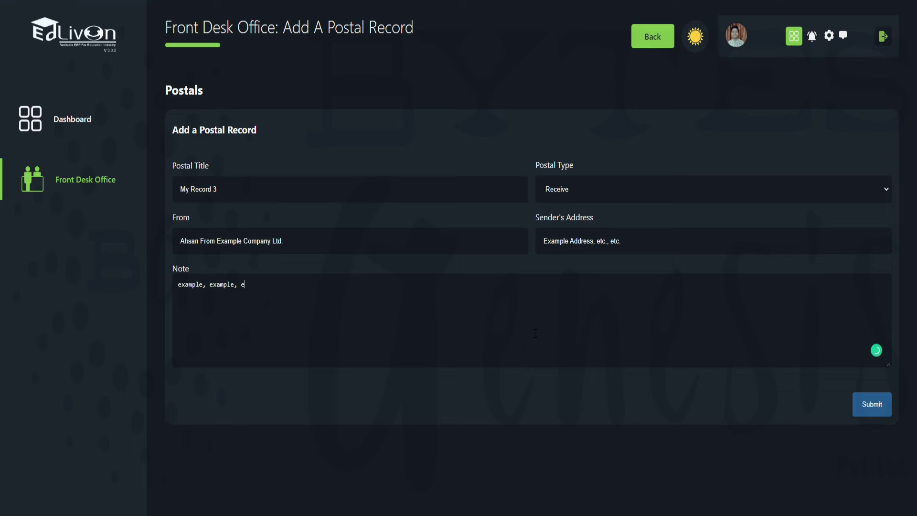
{"action": "type", "text": "ls are great."}
{"action": "left_click", "coordinate": [781, 421]}
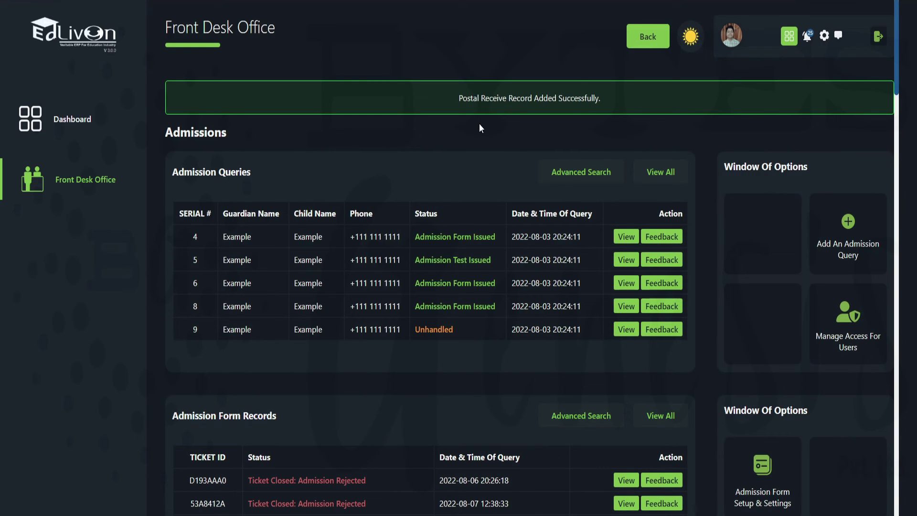
View the details of the "My Record 3" entry under Postal Receive, and return to the Postals section.
{"action": "scroll", "coordinate": [480, 128], "scroll_direction": "down", "scroll_amount": 10}
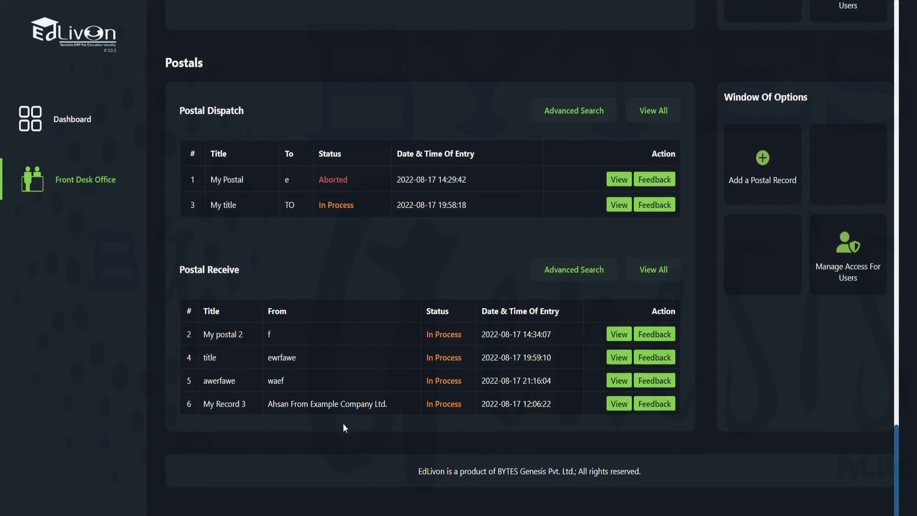
{"action": "left_click", "coordinate": [619, 404]}
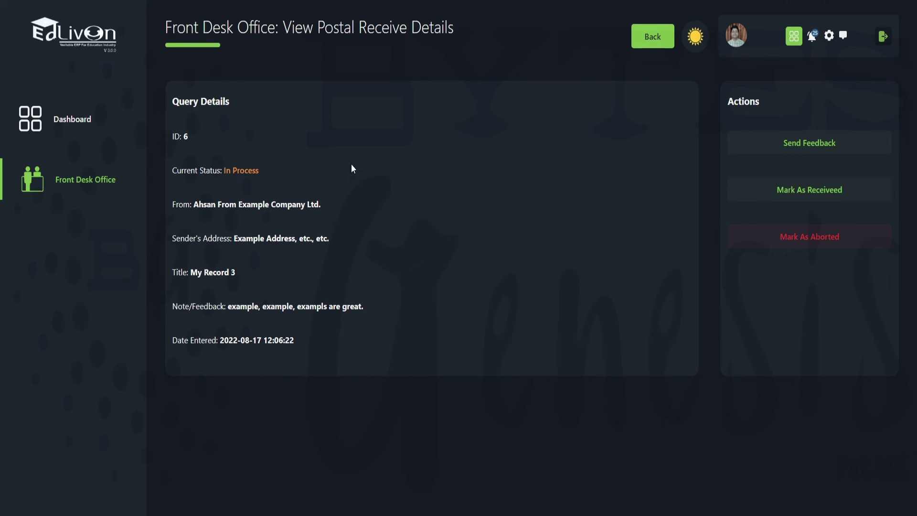
{"action": "key", "text": "alt+Left"}
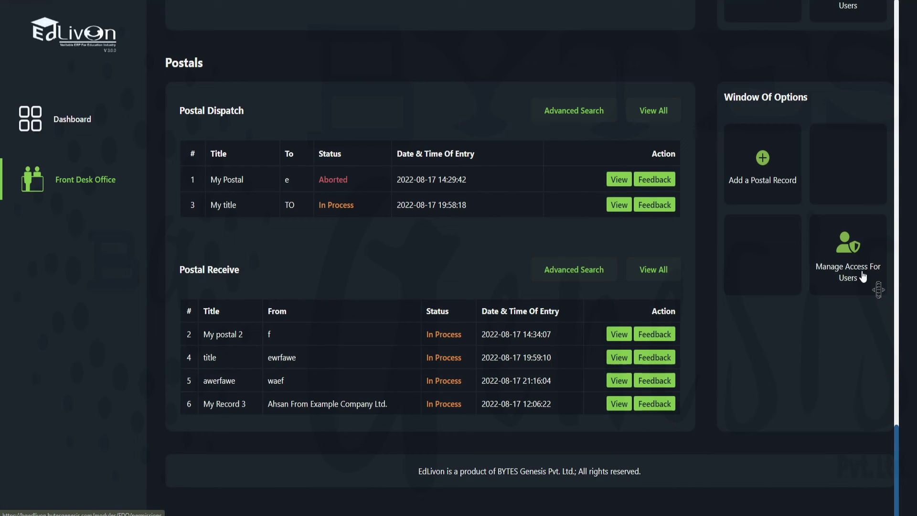
Open the user access settings for Postals and bring up the Front Desk permissions of the last listed user.
{"action": "left_click", "coordinate": [864, 281]}
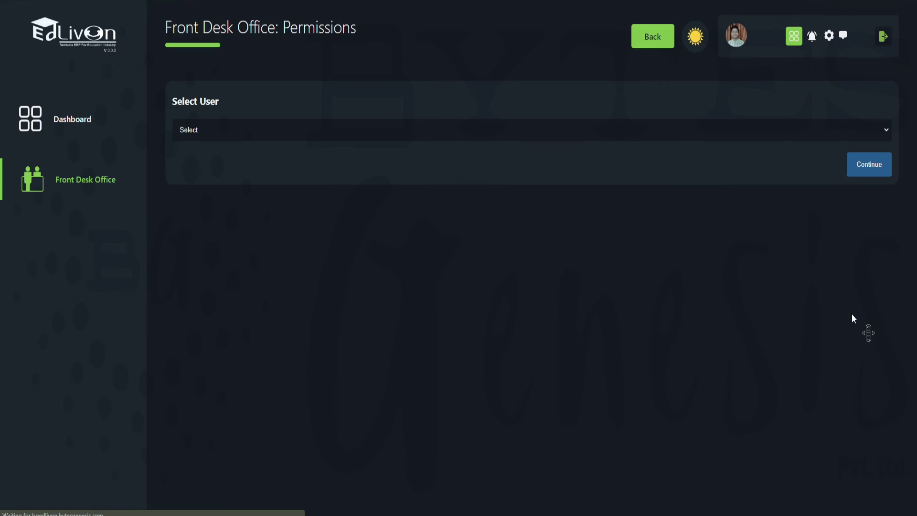
{"action": "left_click", "coordinate": [526, 122]}
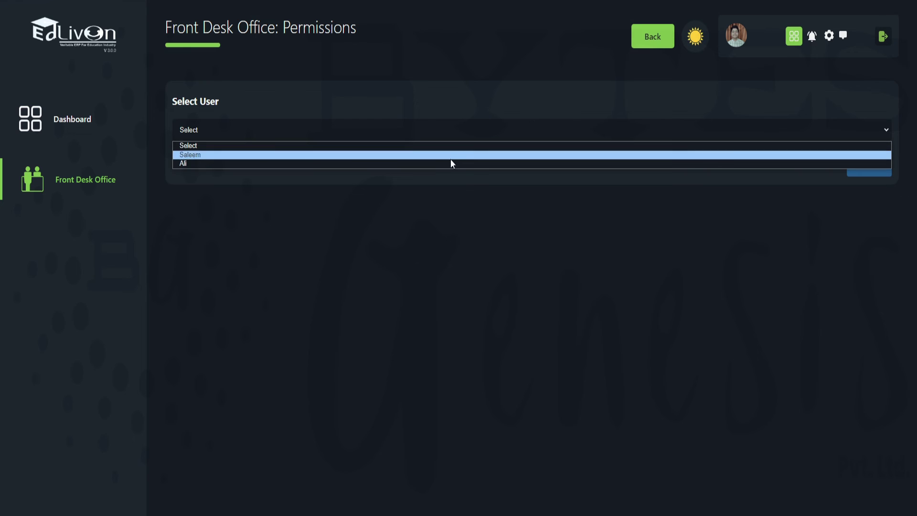
{"action": "left_click", "coordinate": [188, 163]}
{"action": "left_click", "coordinate": [885, 171]}
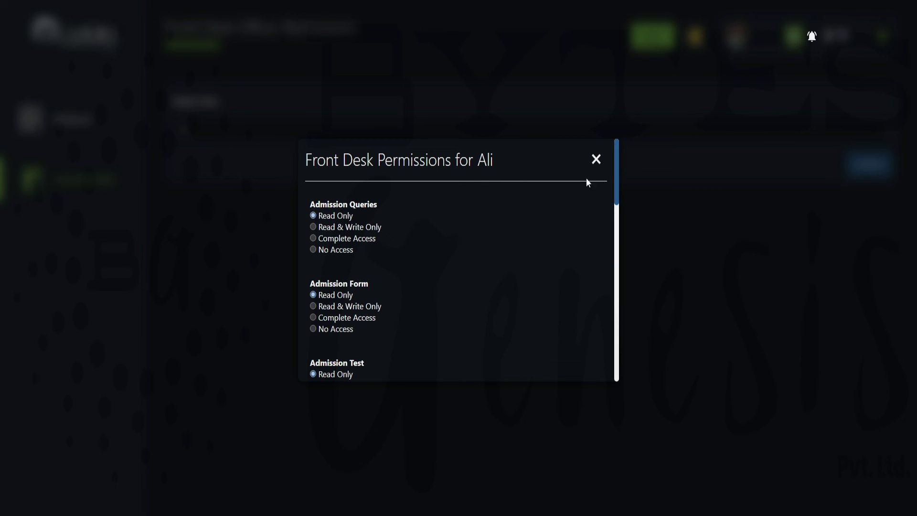
Set the user's Admission Queries, Admission Form and Admission Test permissions to Read & Write Only.
{"action": "scroll", "coordinate": [406, 245], "scroll_direction": "down", "scroll_amount": 1}
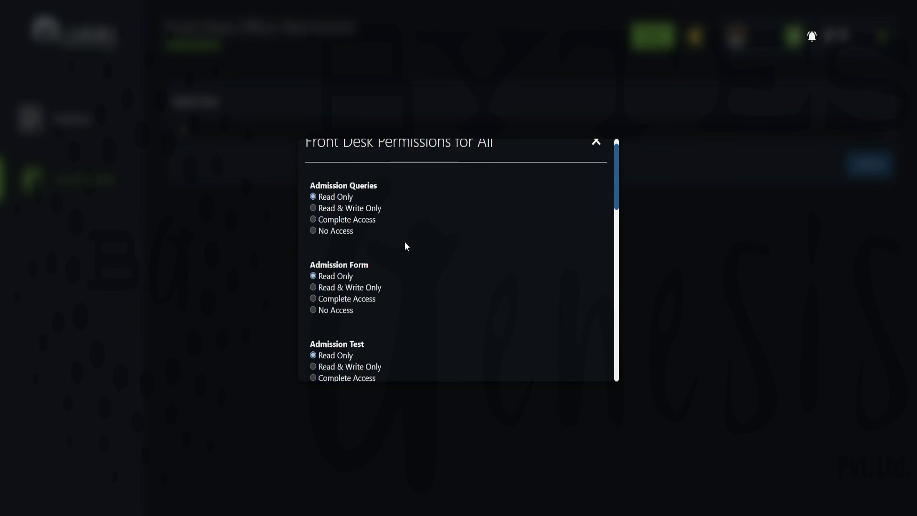
{"action": "scroll", "coordinate": [408, 232], "scroll_direction": "up", "scroll_amount": 1}
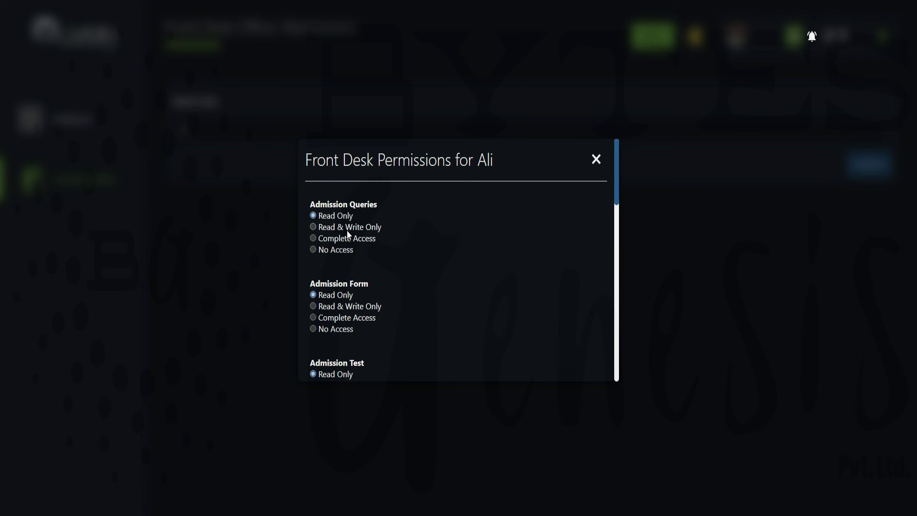
{"action": "left_click_drag", "start_coordinate": [352, 228], "coordinate": [345, 227]}
{"action": "left_click", "coordinate": [364, 229]}
{"action": "left_click", "coordinate": [369, 308]}
{"action": "scroll", "coordinate": [383, 277], "scroll_direction": "down", "scroll_amount": 3}
{"action": "left_click", "coordinate": [357, 281]}
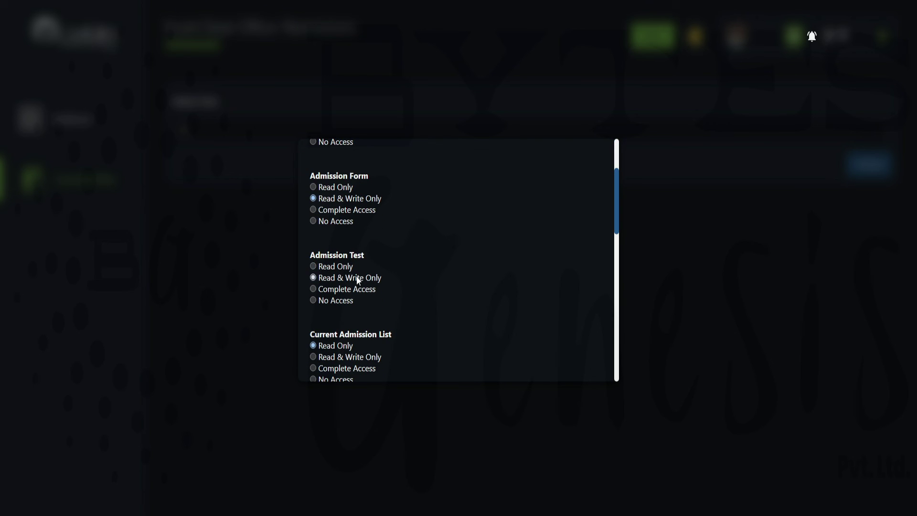
Set the user's Current Admission List, Meetings and HR Queries permissions to Read & Write Only.
{"action": "scroll", "coordinate": [358, 282], "scroll_direction": "down", "scroll_amount": 2}
{"action": "left_click", "coordinate": [368, 249]}
{"action": "scroll", "coordinate": [366, 248], "scroll_direction": "down", "scroll_amount": 2}
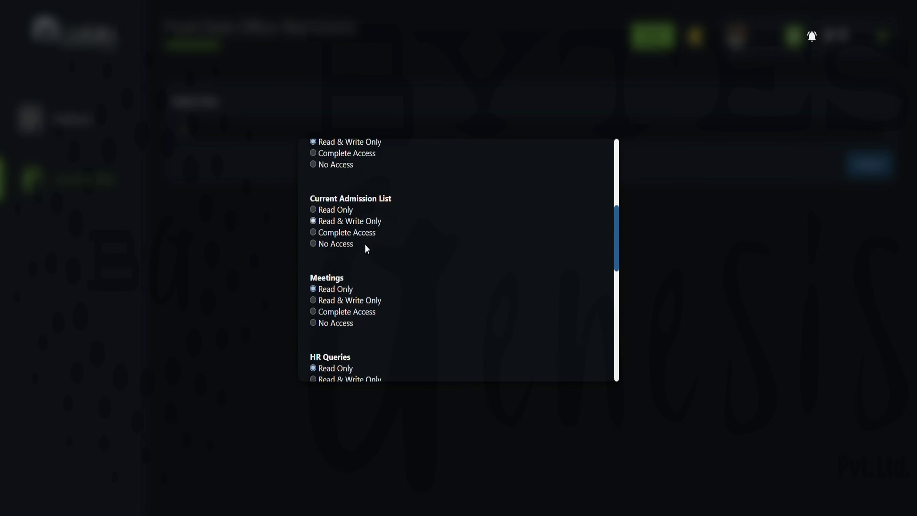
{"action": "left_click", "coordinate": [368, 222]}
{"action": "left_click", "coordinate": [359, 300]}
{"action": "scroll", "coordinate": [356, 291], "scroll_direction": "down", "scroll_amount": 3}
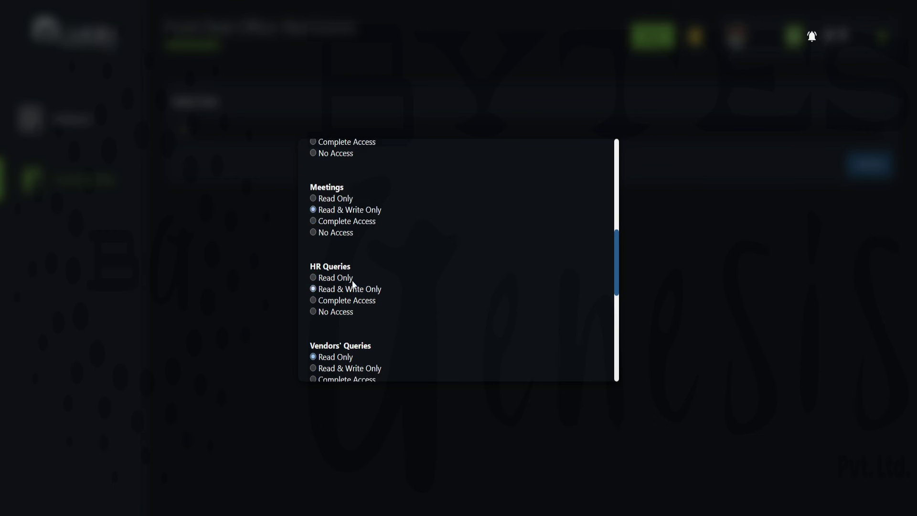
Set the permissions from Vendors' Queries through Call Logs to Read & Write Only, give Postals (Dispatch & Receive) Complete Access, and confirm.
{"action": "left_click", "coordinate": [361, 235]}
{"action": "scroll", "coordinate": [361, 238], "scroll_direction": "down", "scroll_amount": 2}
{"action": "left_click", "coordinate": [363, 208]}
{"action": "scroll", "coordinate": [362, 210], "scroll_direction": "down", "scroll_amount": 2}
{"action": "left_click", "coordinate": [358, 215]}
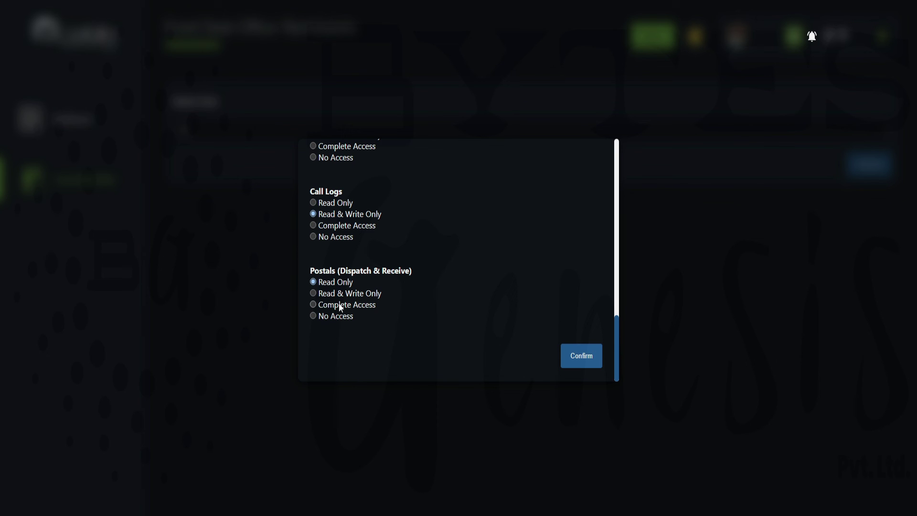
{"action": "left_click", "coordinate": [313, 305]}
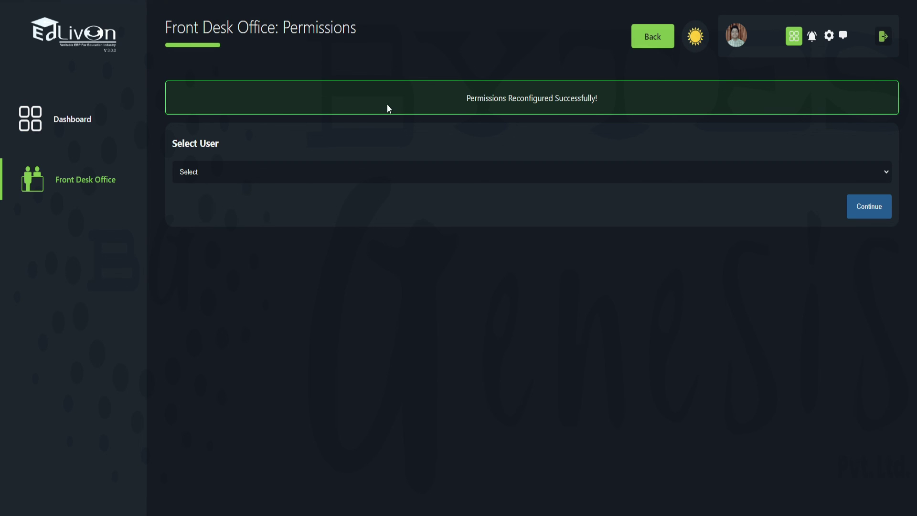
Return to the Front Desk Office overview and view its Postals section.
{"action": "scroll", "coordinate": [387, 105], "scroll_direction": "down", "scroll_amount": 15}
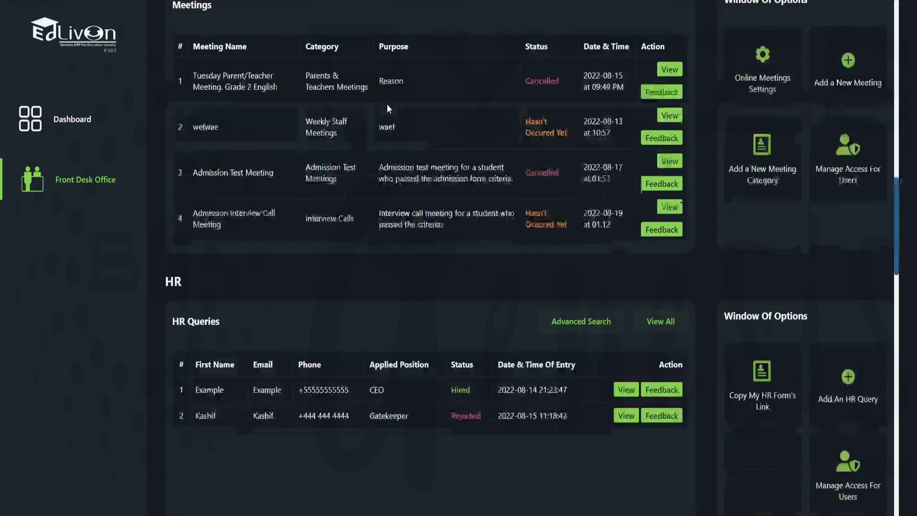
{"action": "scroll", "coordinate": [388, 109], "scroll_direction": "down", "scroll_amount": 10}
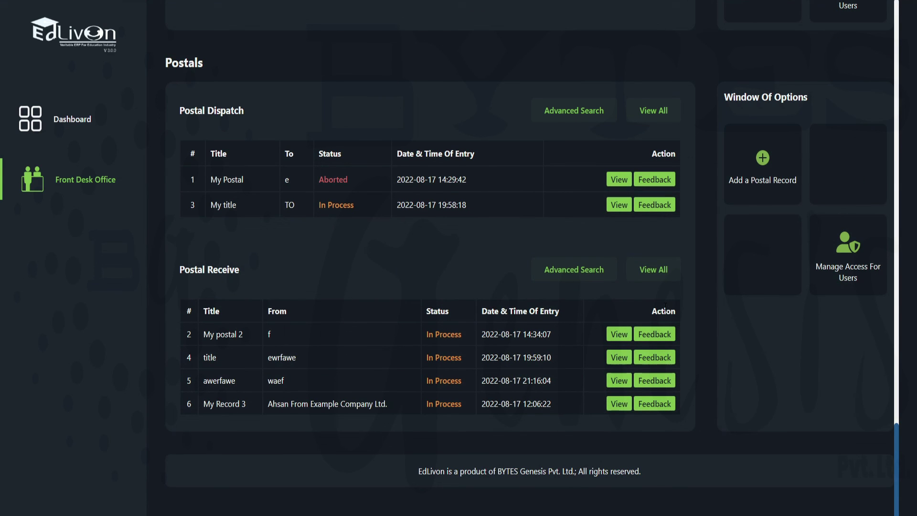